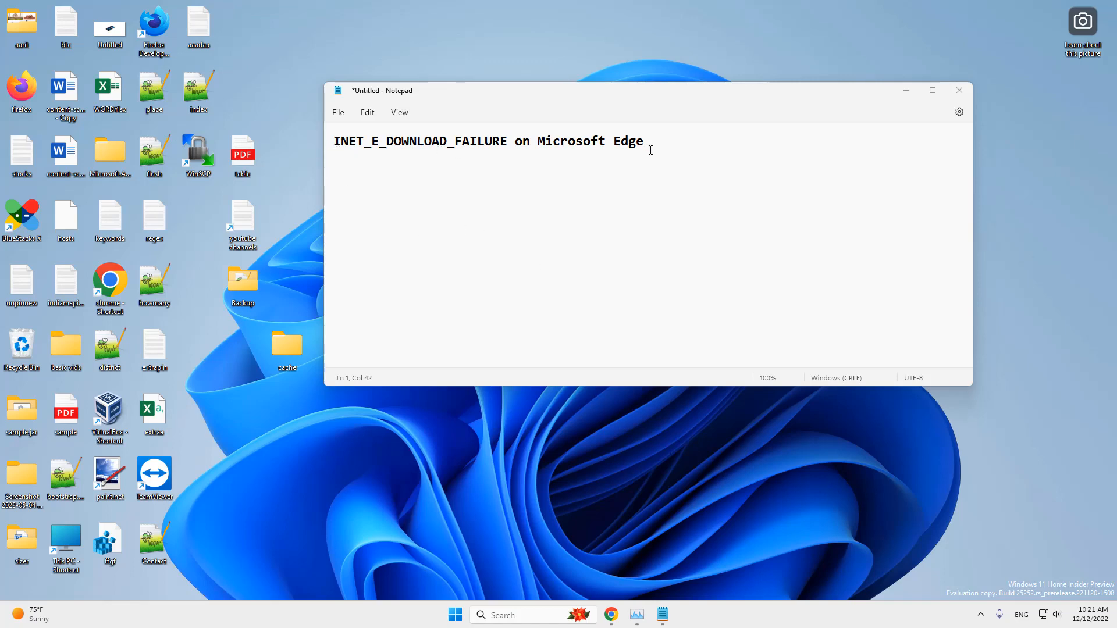
Step: Search Windows for 'internet options' and launch the Internet Properties dialog
click(514, 614)
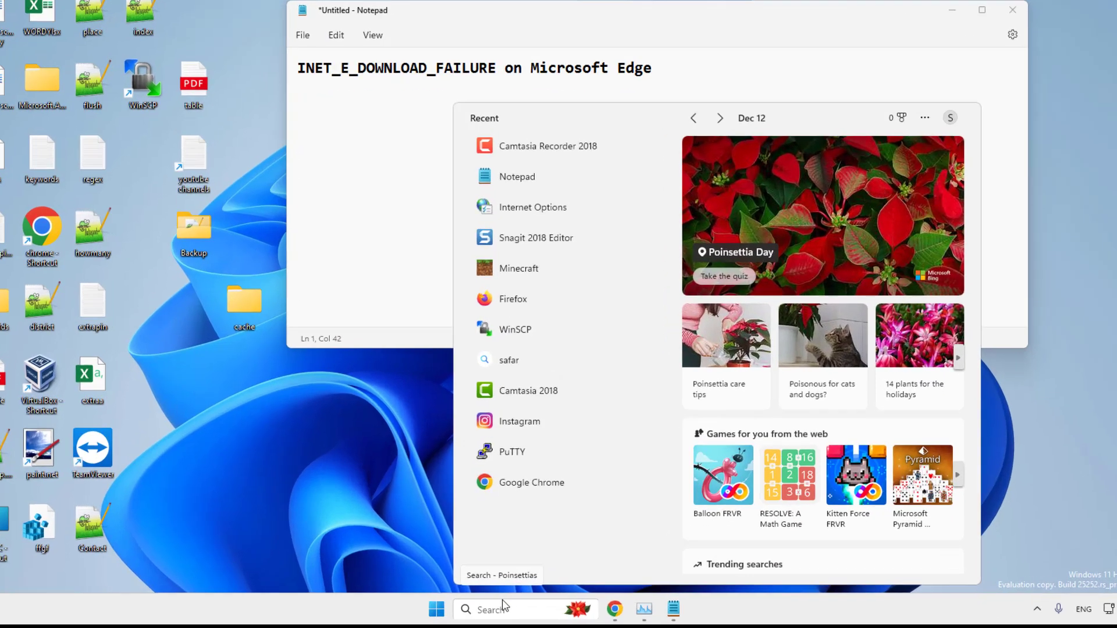
text(i)
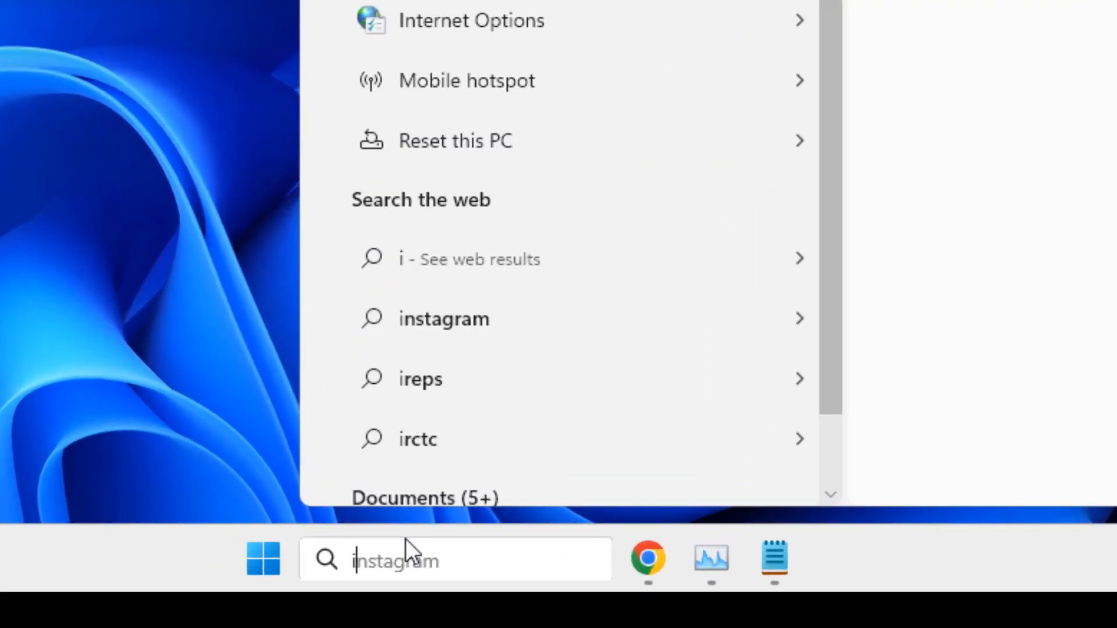
text(n)
key(BackSpace)
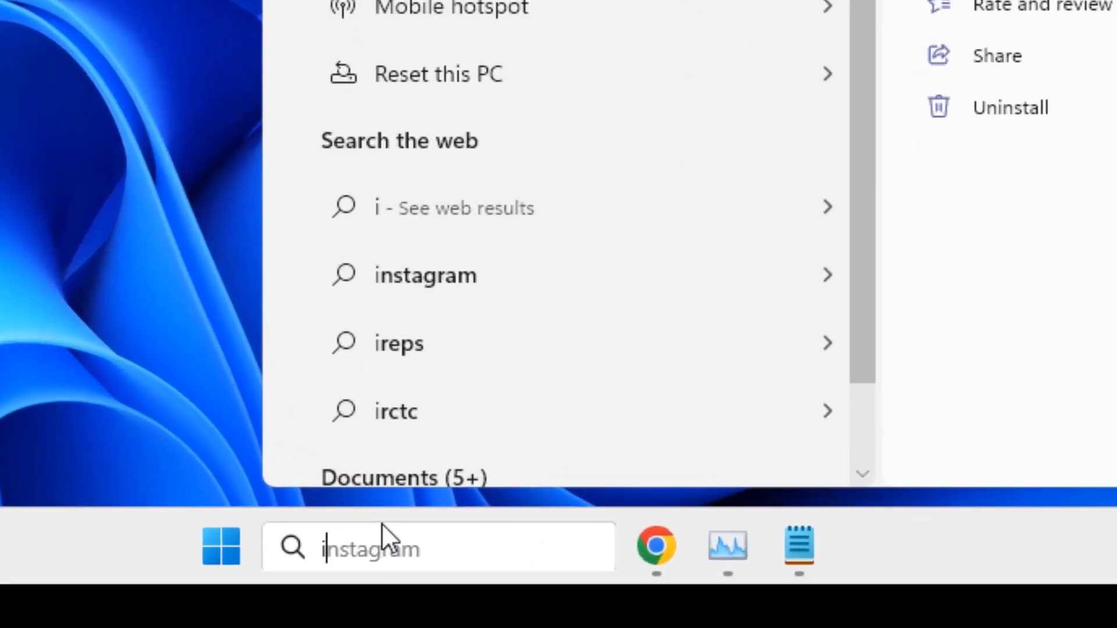
text(nternet)
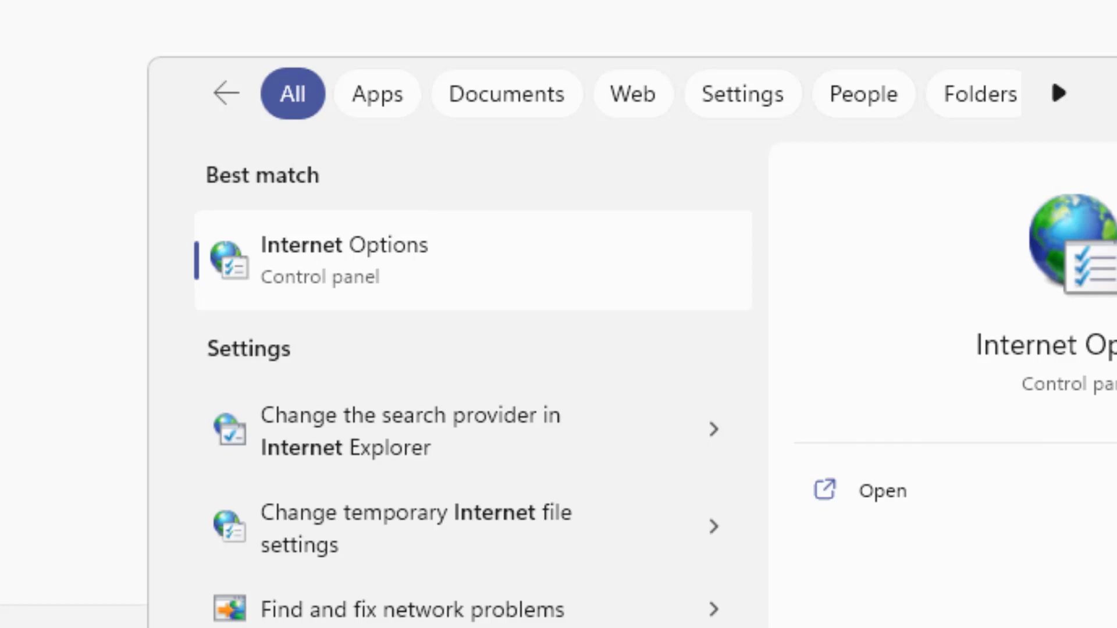
text(options)
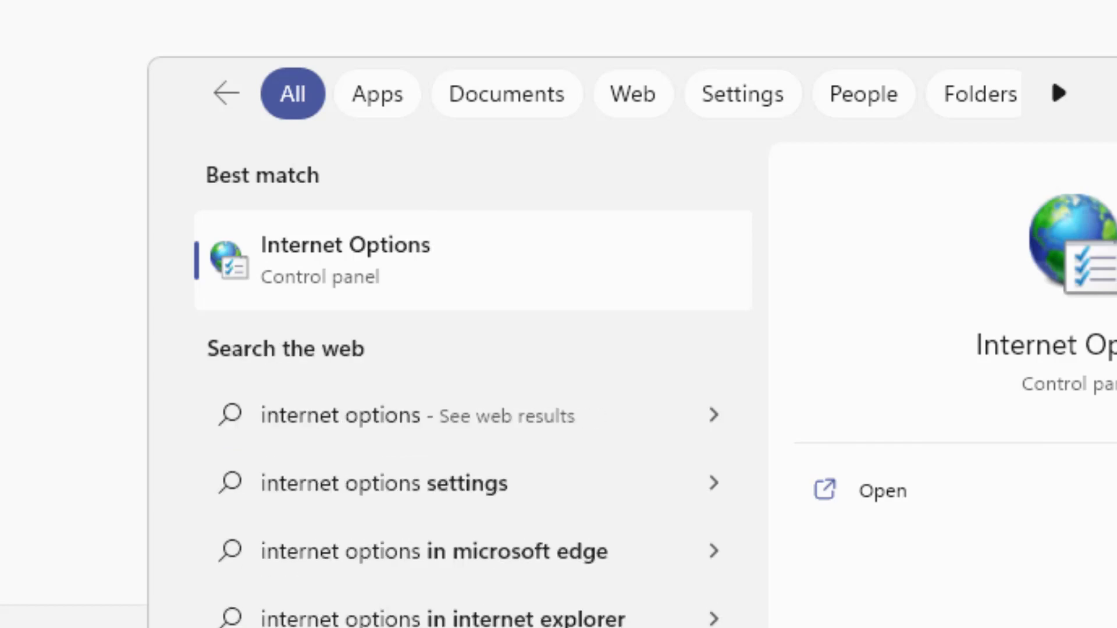
click(465, 279)
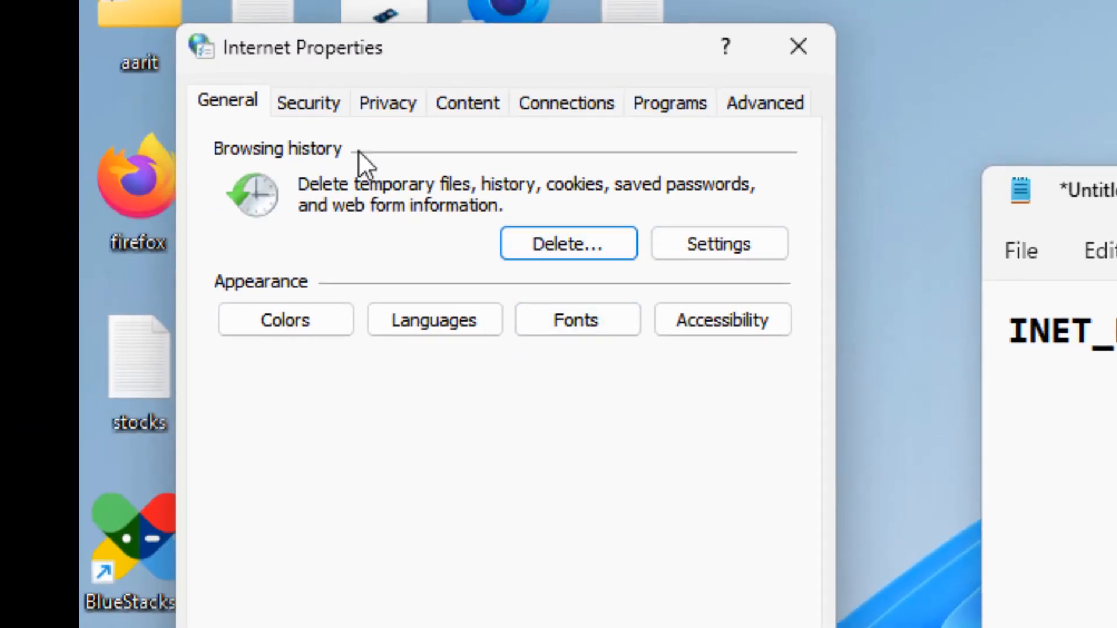
Step: Select the Trusted sites zone on the Security tab
click(314, 106)
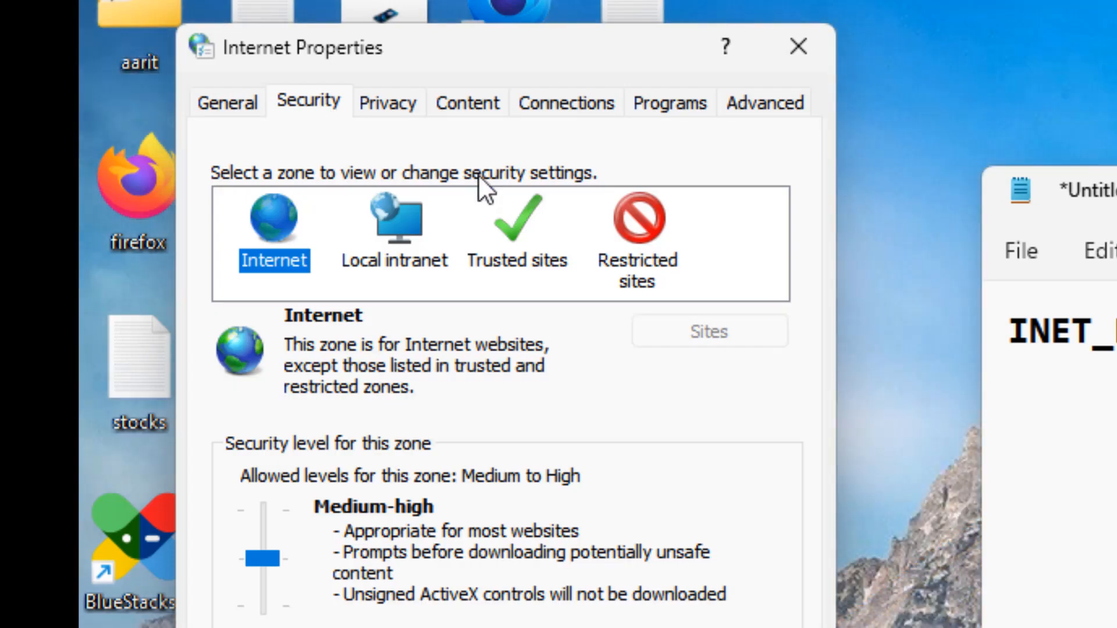
click(505, 224)
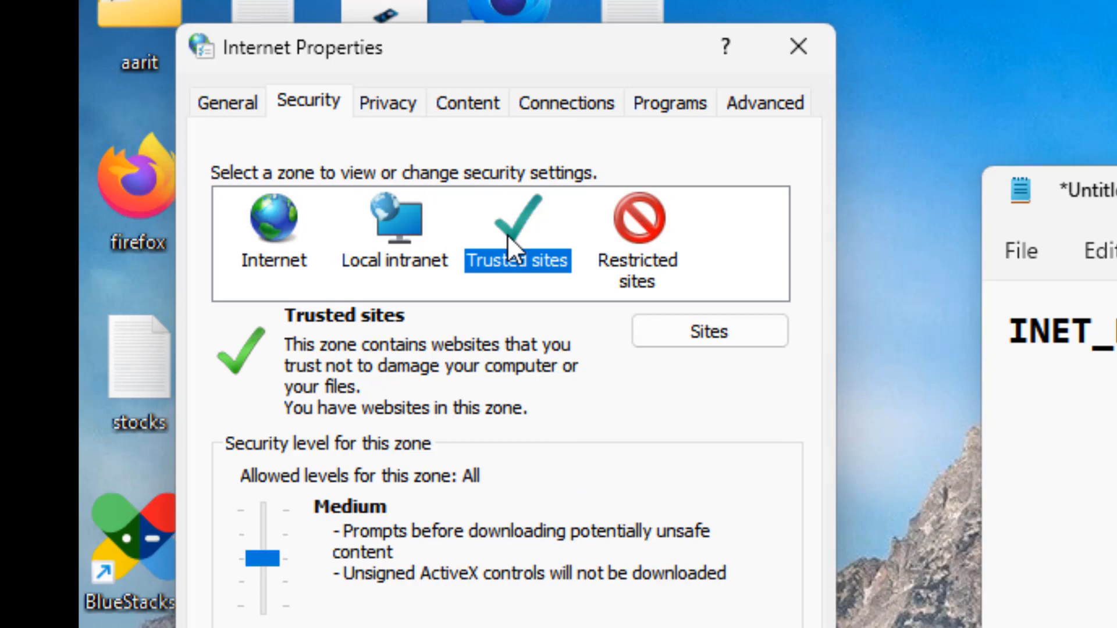
click(725, 332)
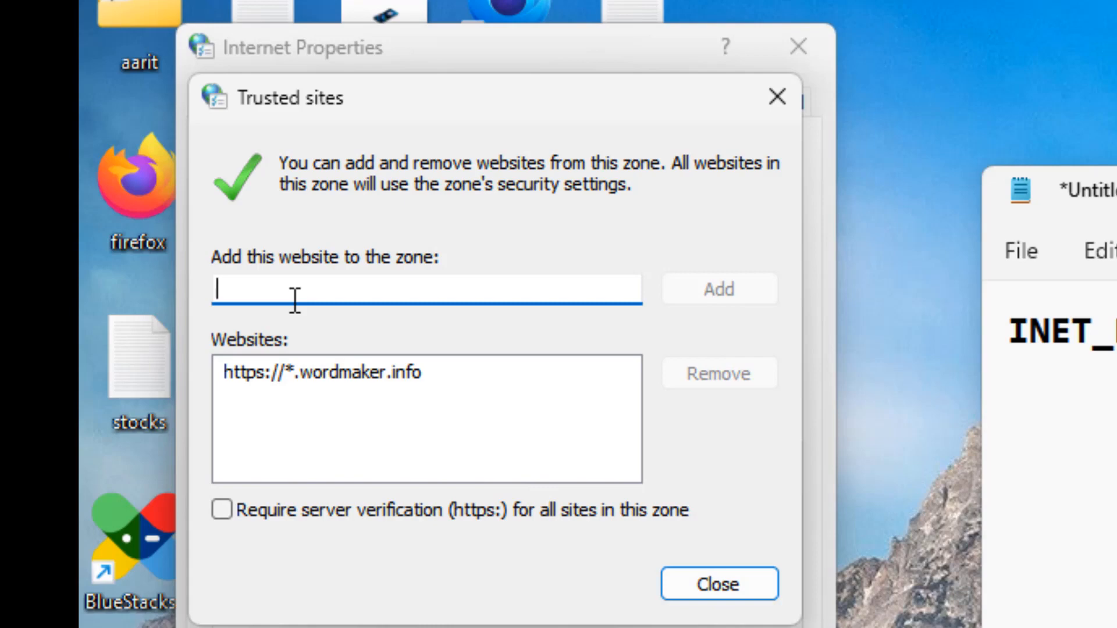
text(ht)
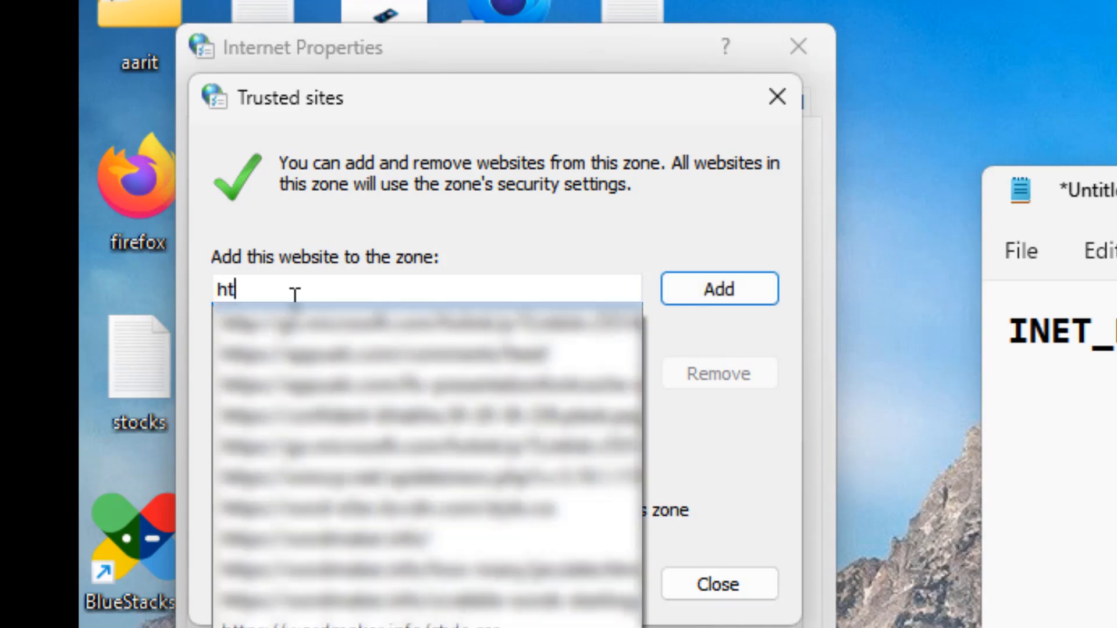
text(tps)
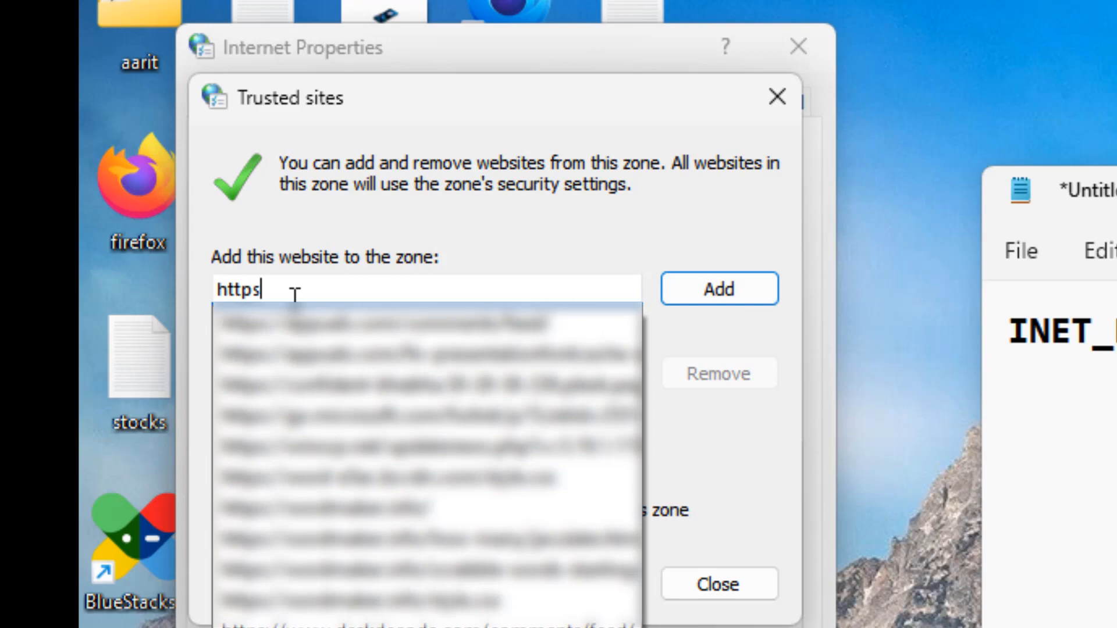
text(:)
text(//)
text(ffaebook)
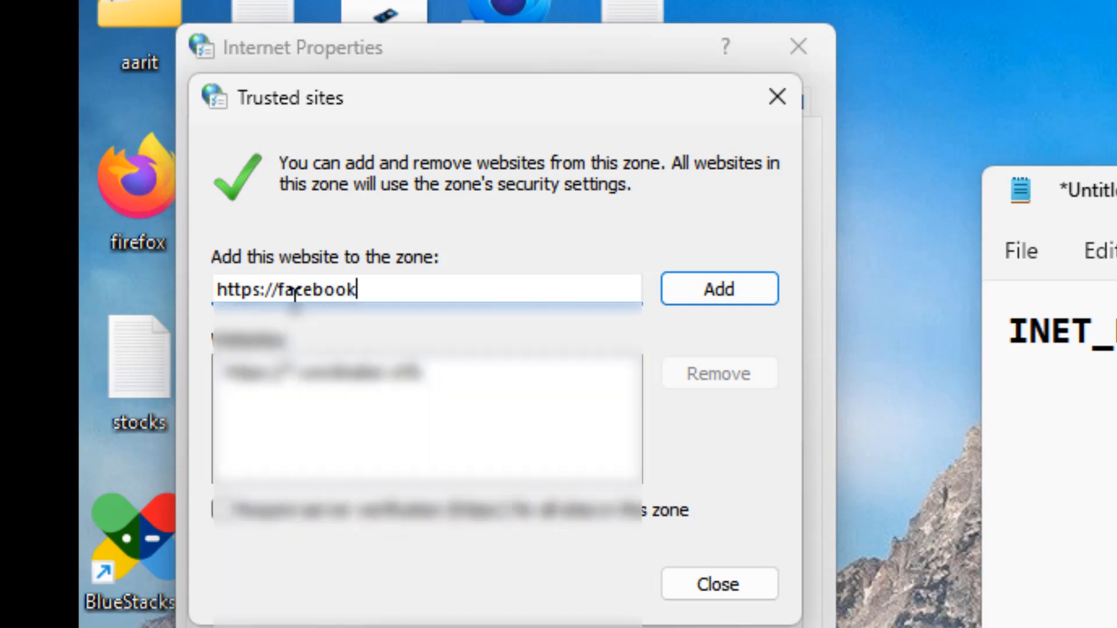
text(.com)
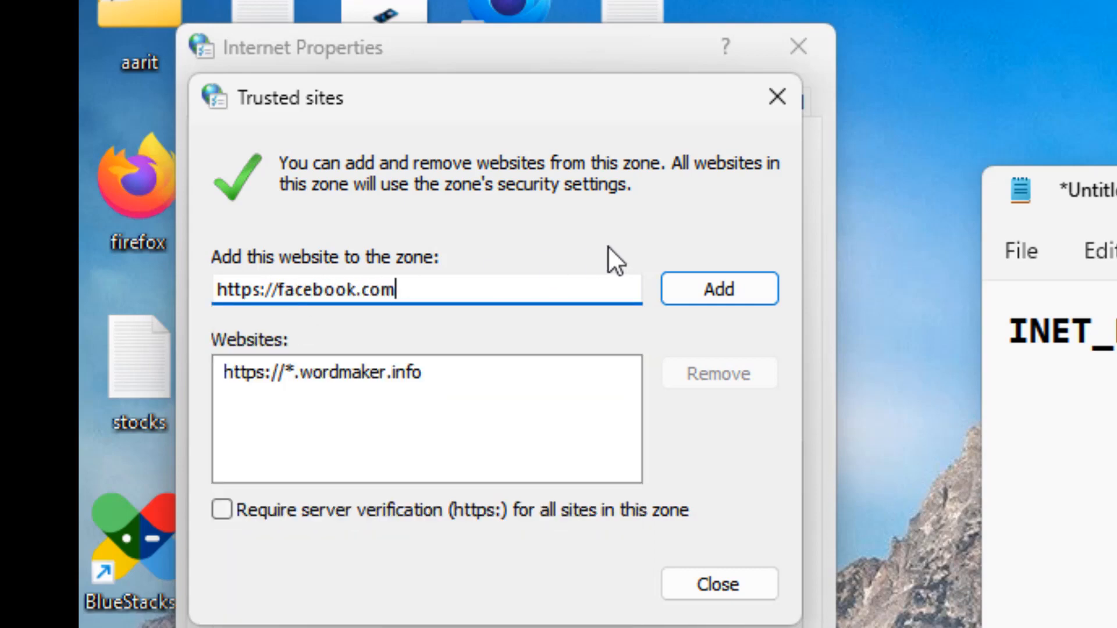
click(719, 288)
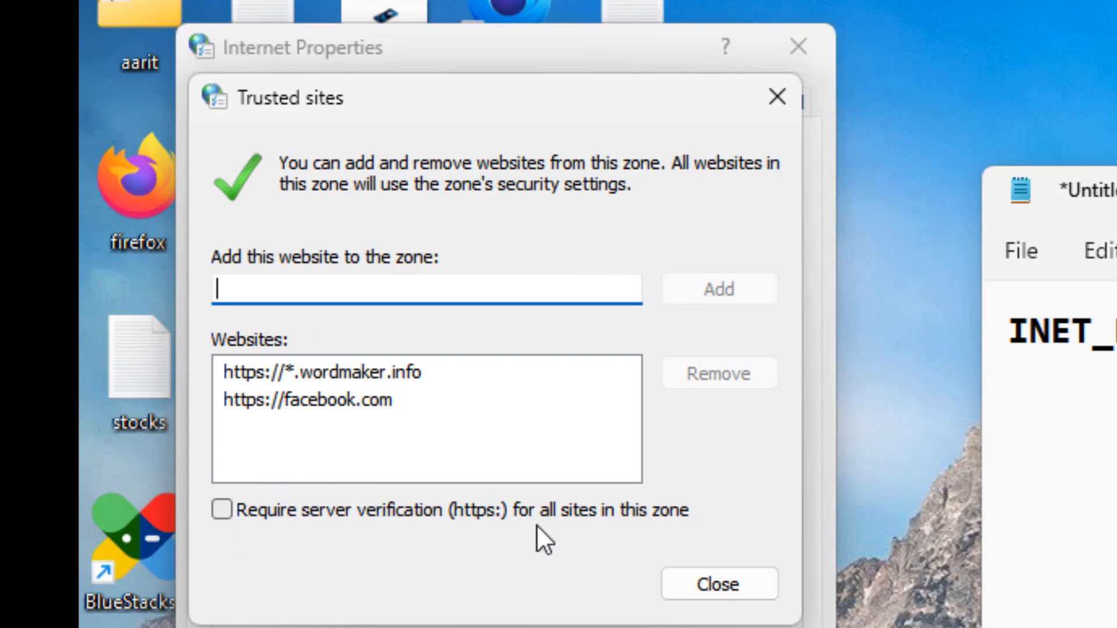
click(223, 510)
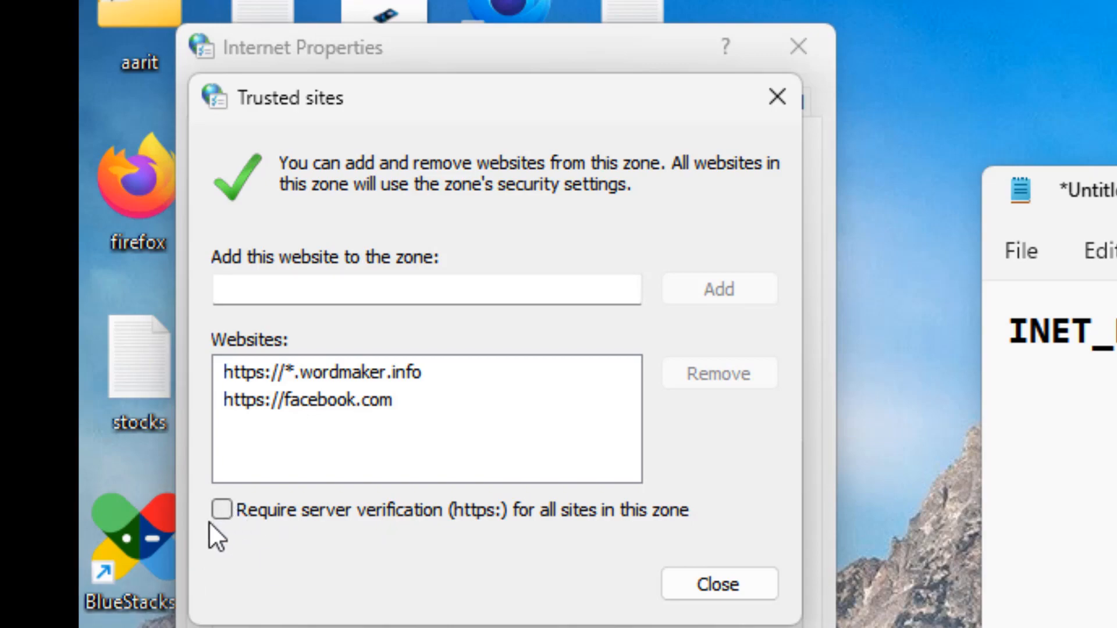
Step: Close the Trusted sites list and the Internet Properties dialog, saving the change
click(706, 587)
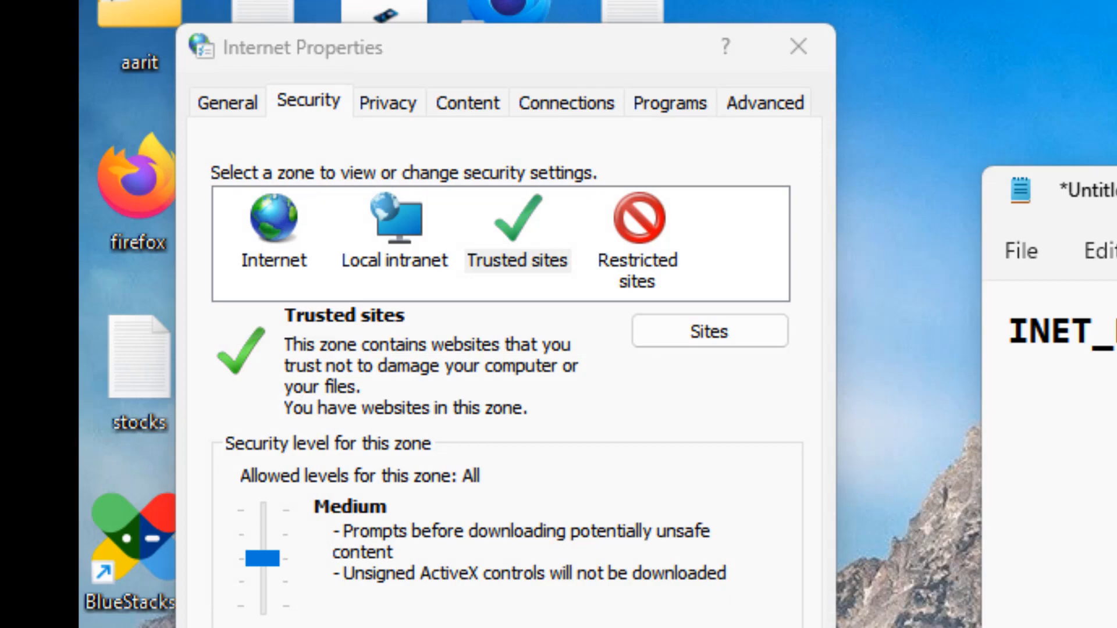
key(Return)
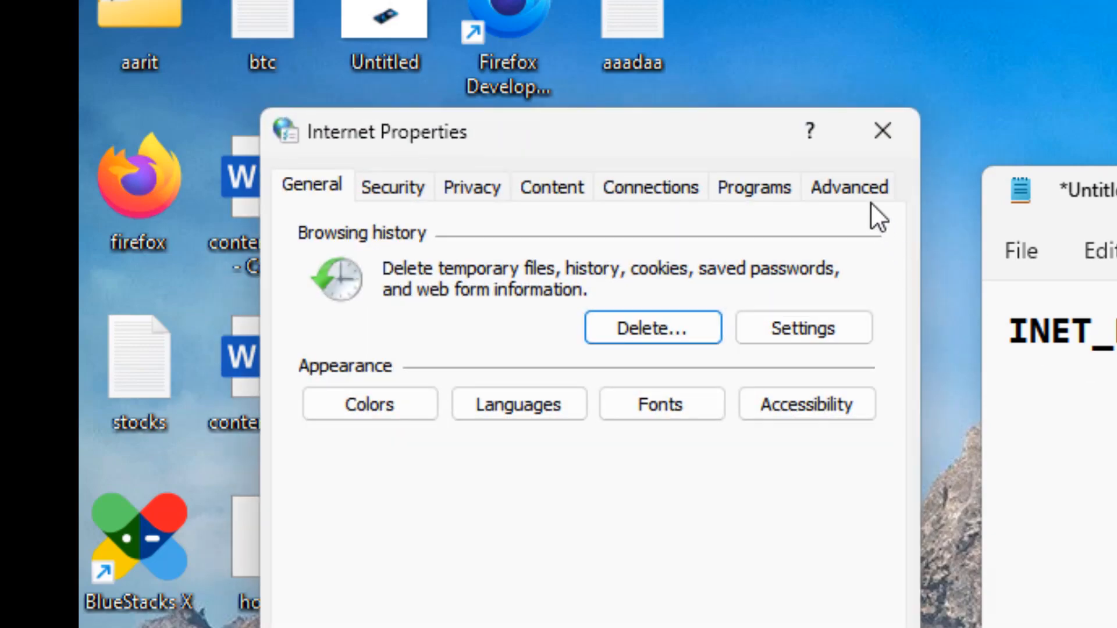
Step: Restore the Advanced settings to their defaults and apply them
click(866, 188)
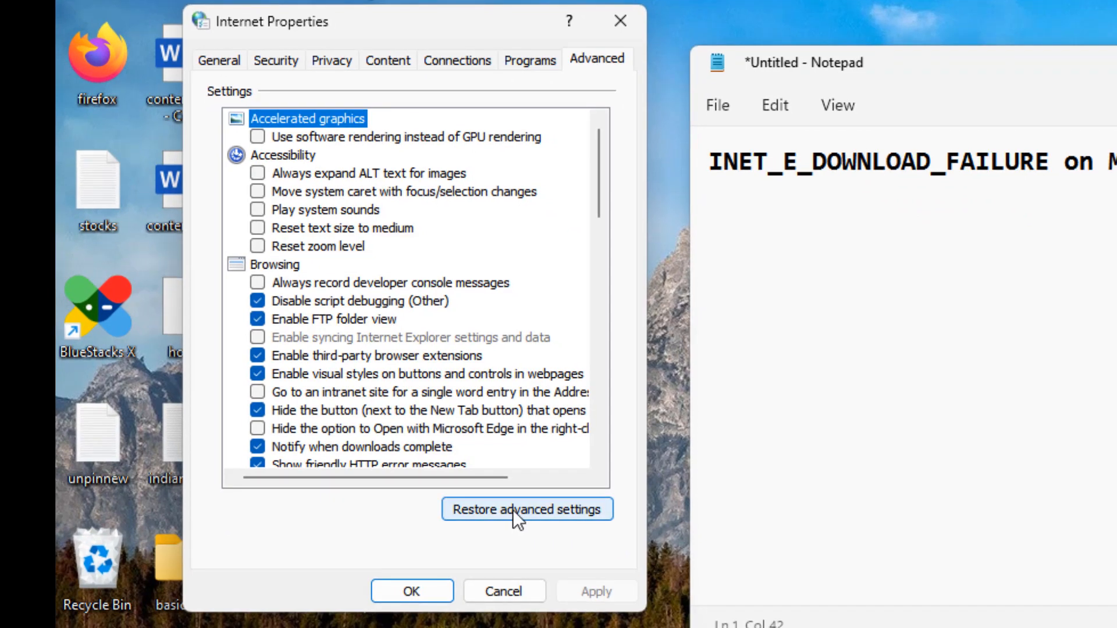
click(512, 510)
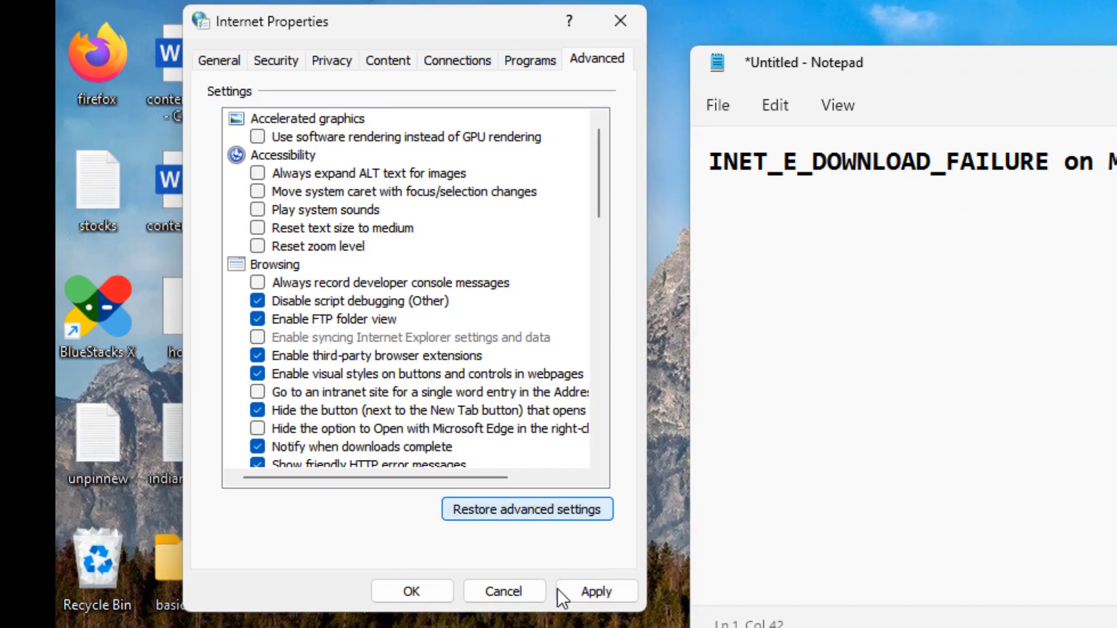
click(593, 591)
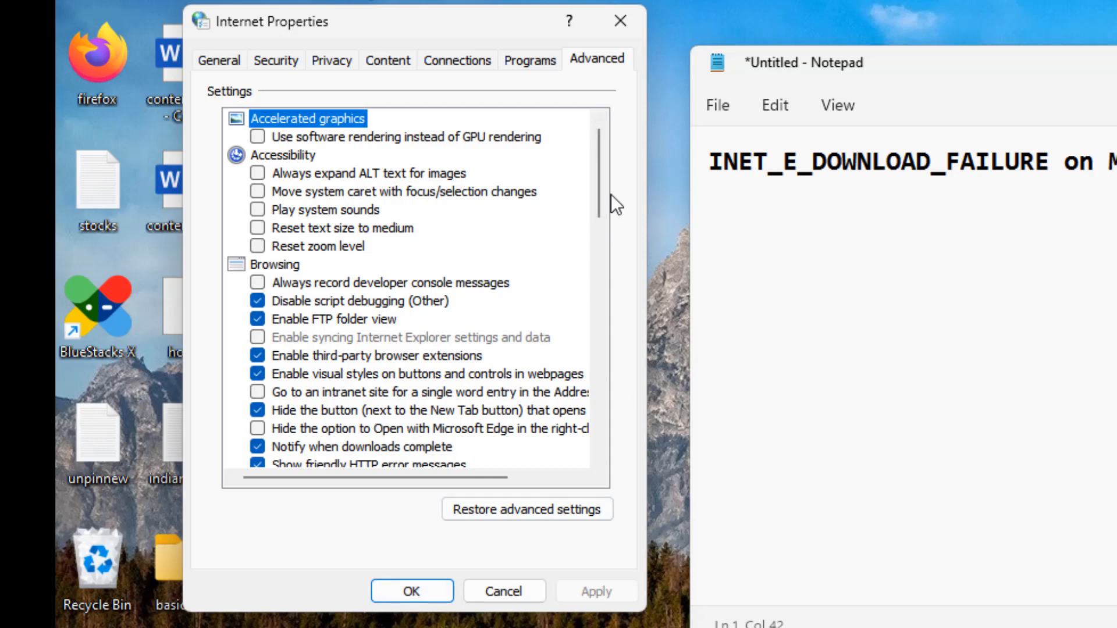
mouse_move(601, 171)
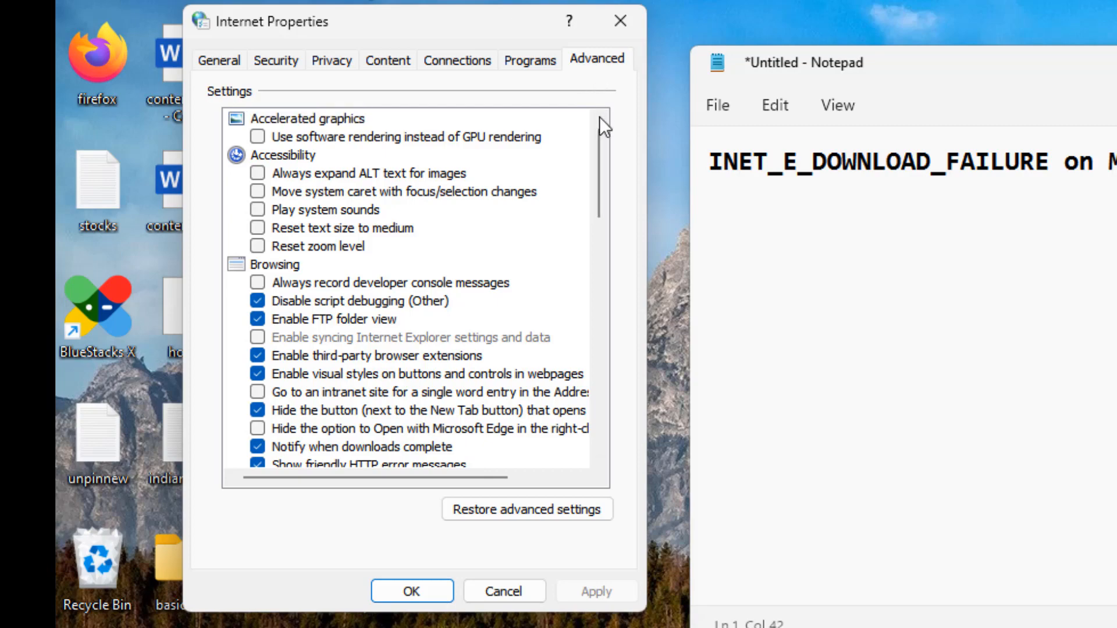
scroll(601, 212, down, 1)
drag(602, 211, 609, 433)
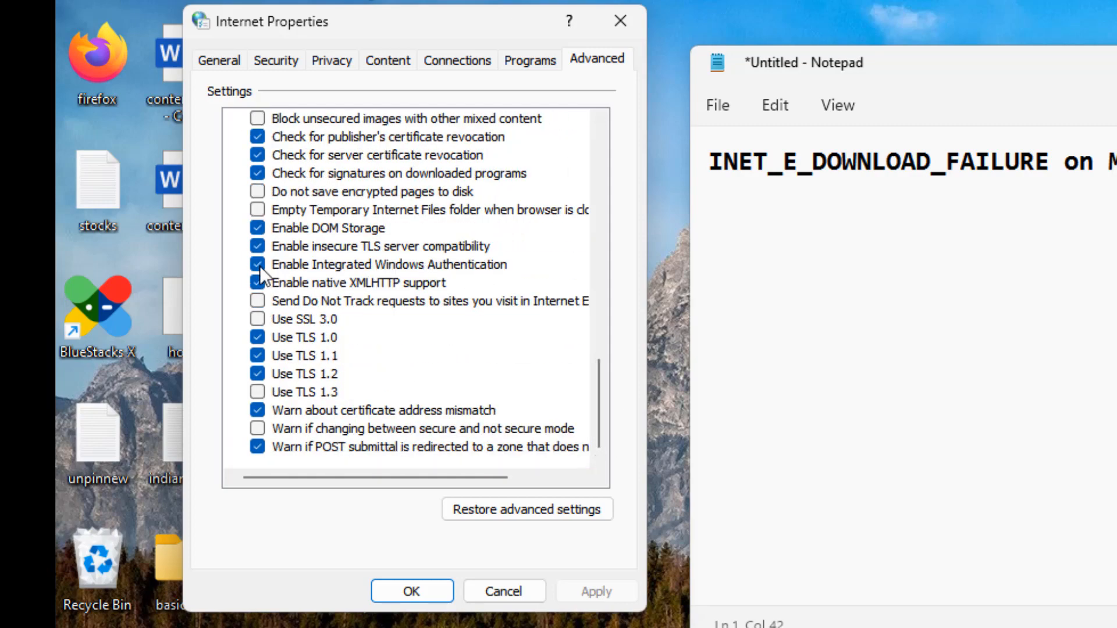
Step: Uncheck Enable Integrated Windows Authentication in the Advanced security settings and apply
click(260, 266)
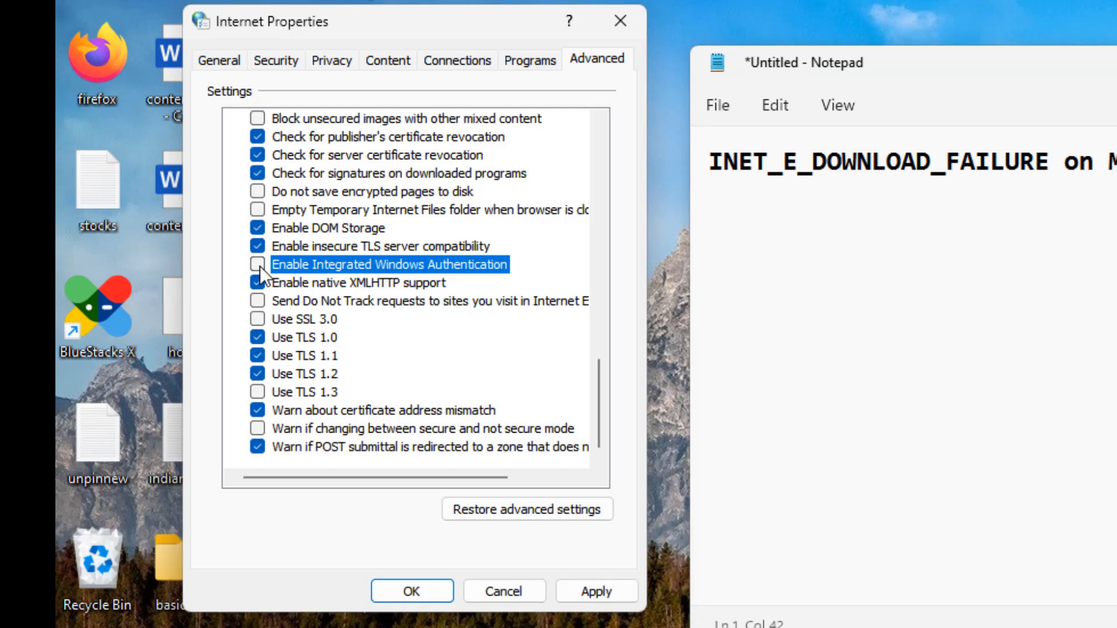
click(585, 593)
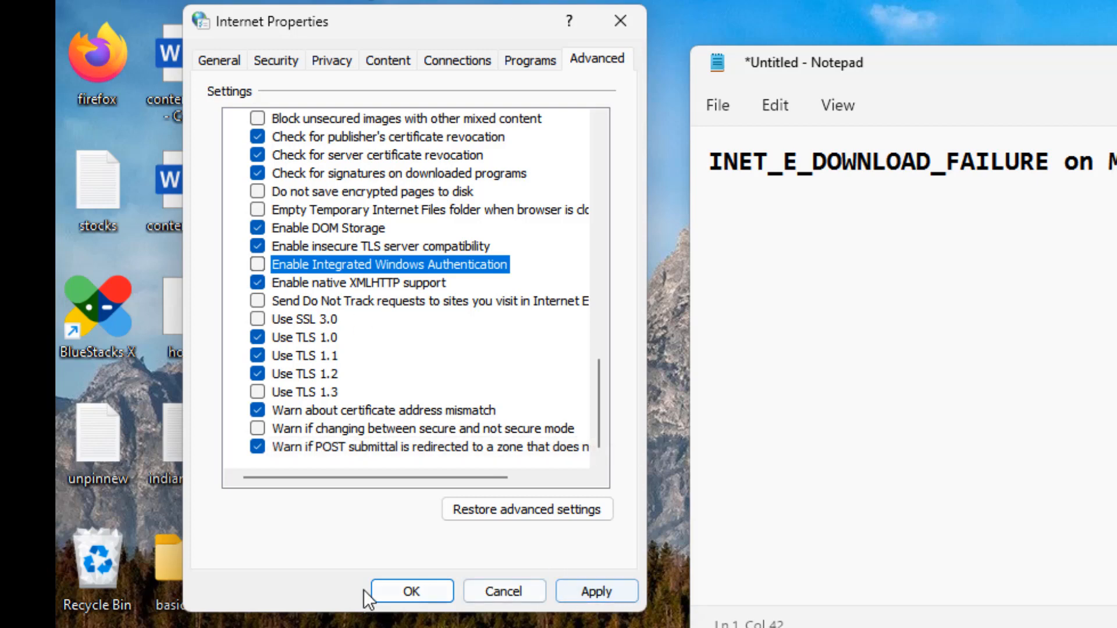